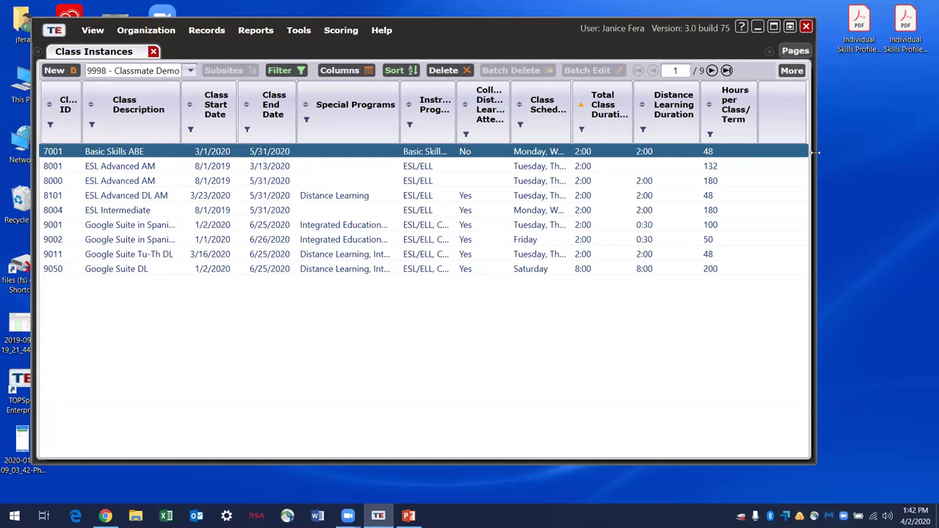
In class 7001 Basic Skills ABE, add the Distance Learning special program and set Instructional Setting to Classroom plus Distance Learning.
drag(876, 165, 873, 165)
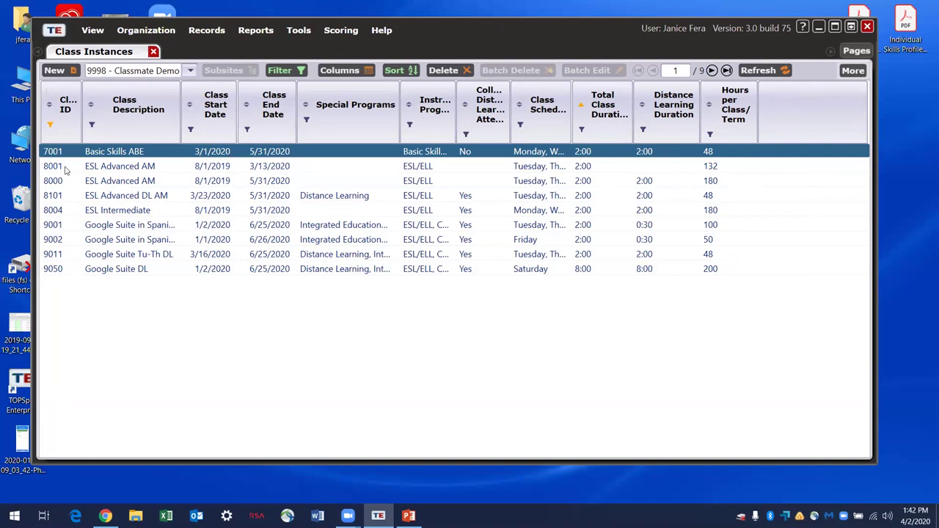
double_click(124, 154)
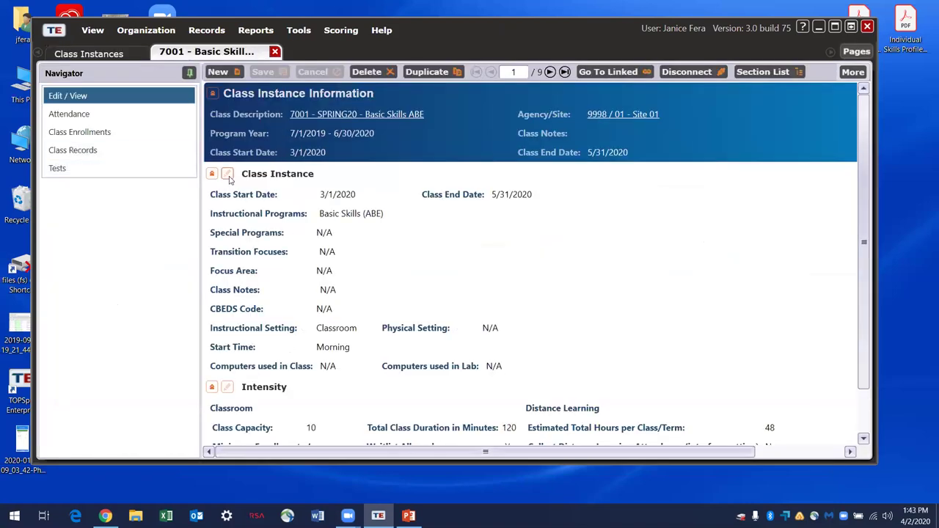
click(228, 176)
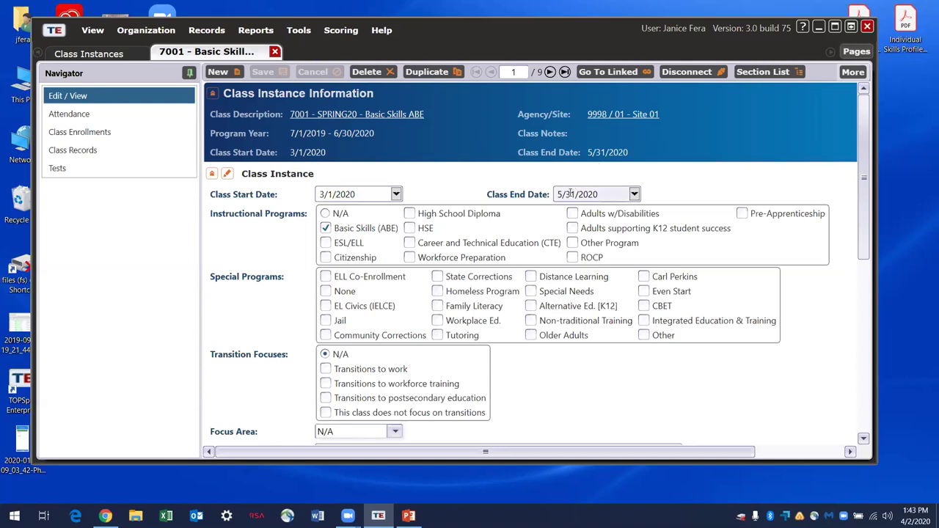
click(532, 278)
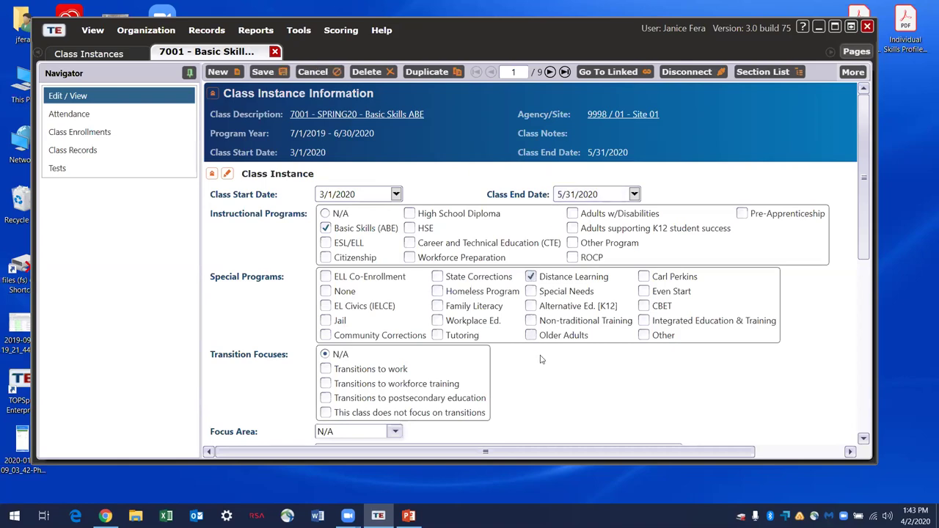
scroll(531, 356, down, 3)
click(443, 257)
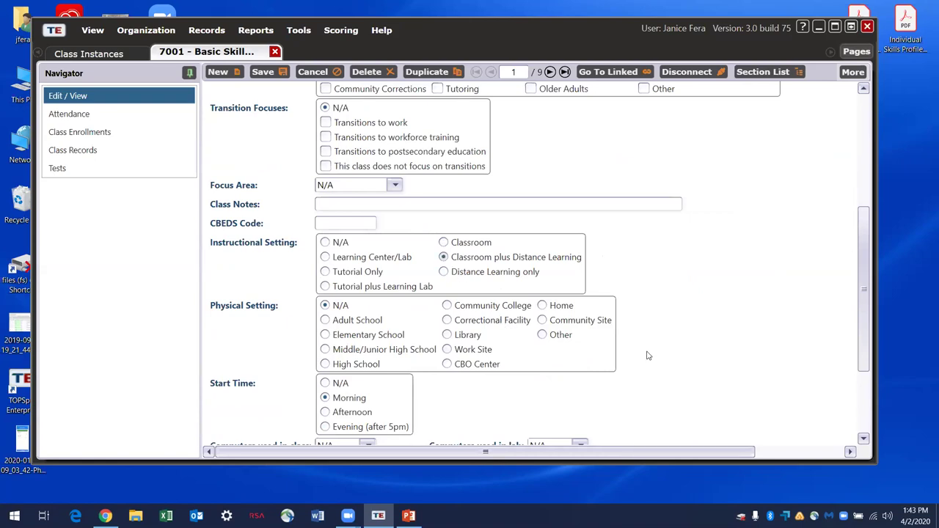
Set Collect Distance Learning Attendance to Yes in the class's Intensity section, then save and close the record.
scroll(648, 356, down, 2)
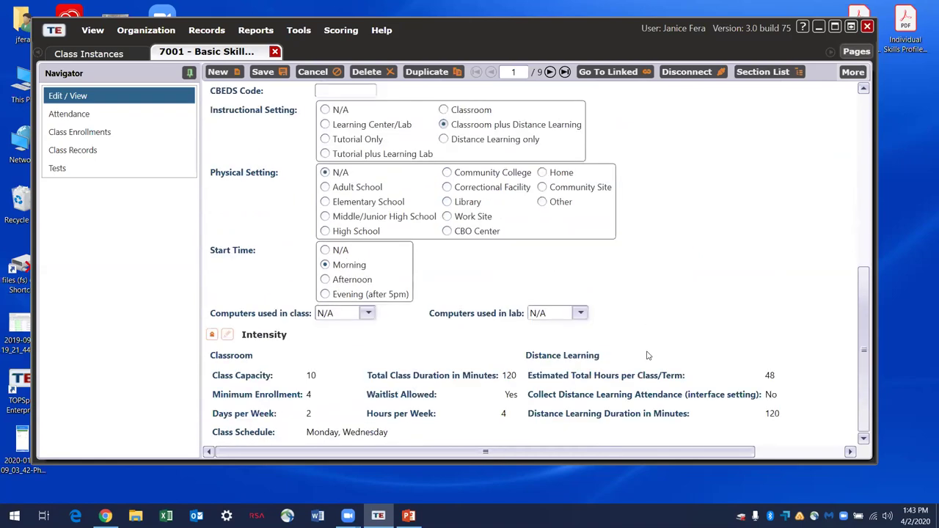
click(227, 334)
scroll(571, 415, down, 1)
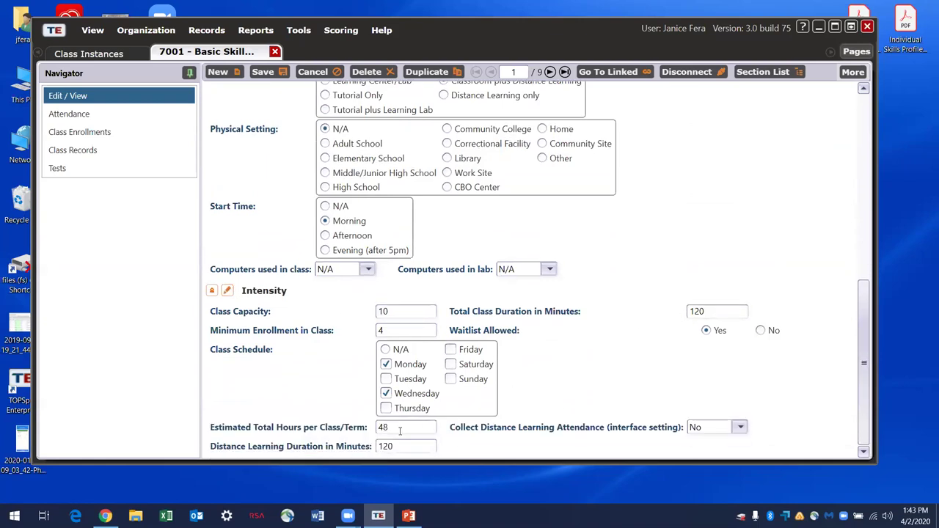
click(738, 426)
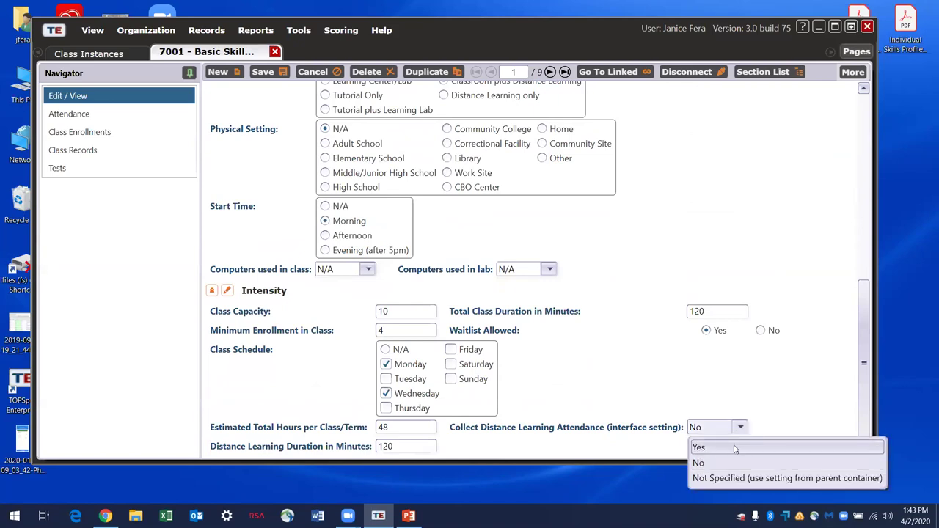
click(735, 449)
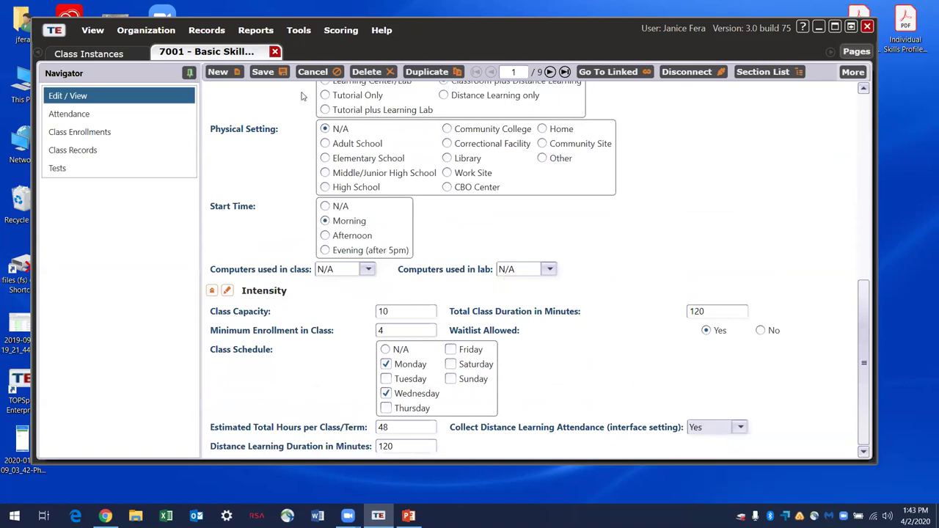
click(265, 73)
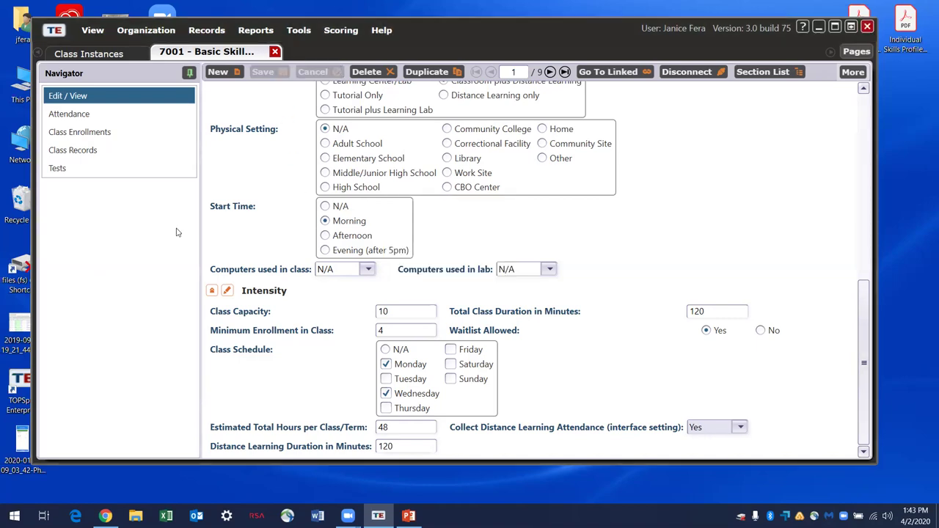
click(276, 51)
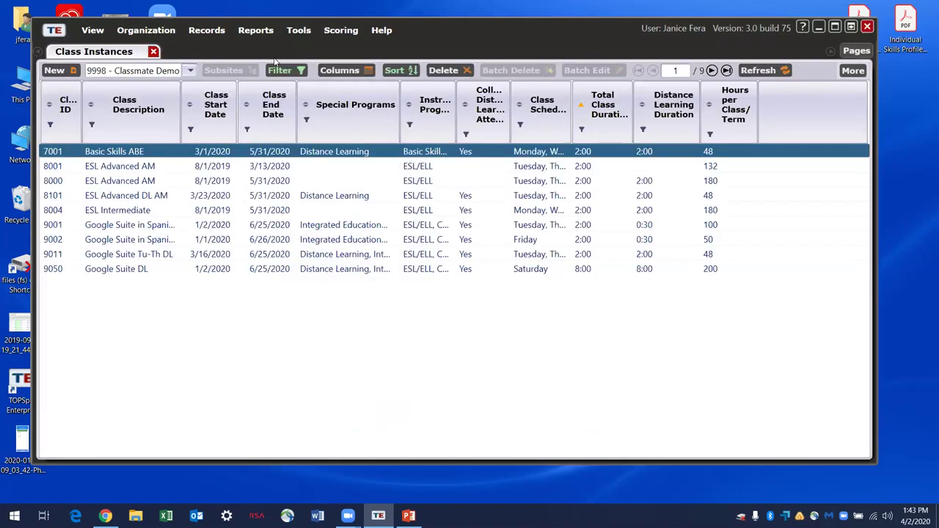
Reopen class 7001 to check its attendance page with Daily Attendance as the source, then close the record.
double_click(180, 152)
click(105, 115)
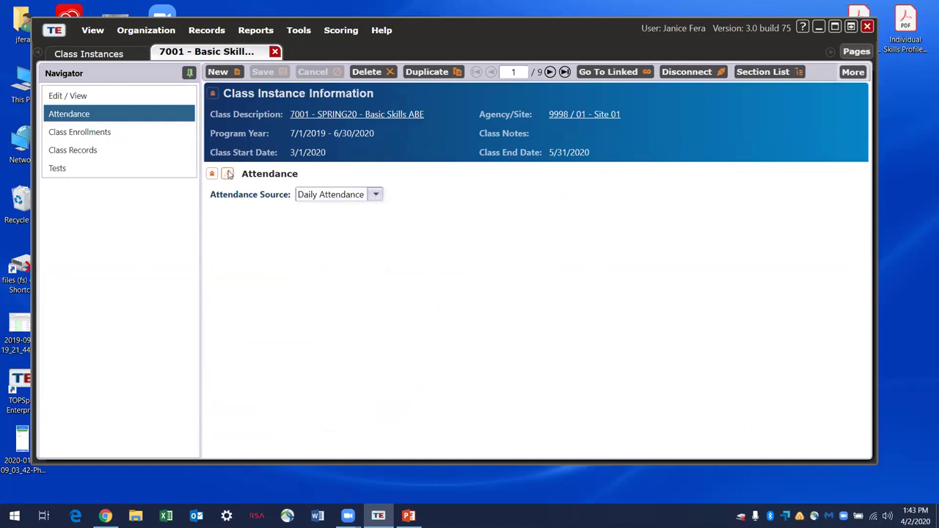
click(375, 195)
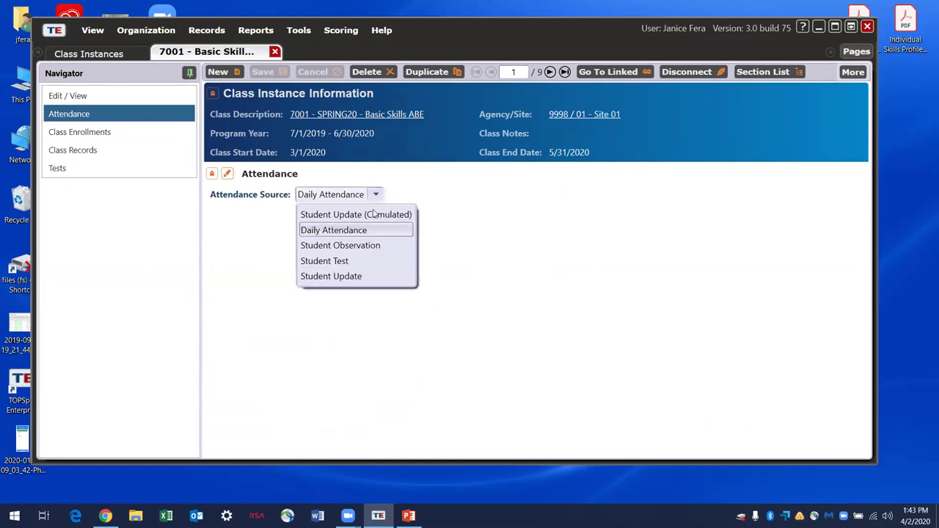
click(373, 230)
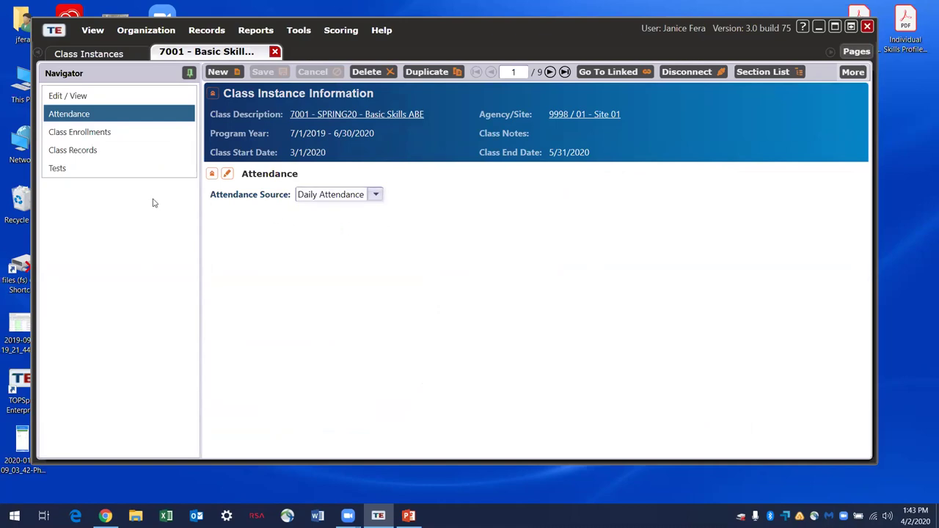
click(274, 52)
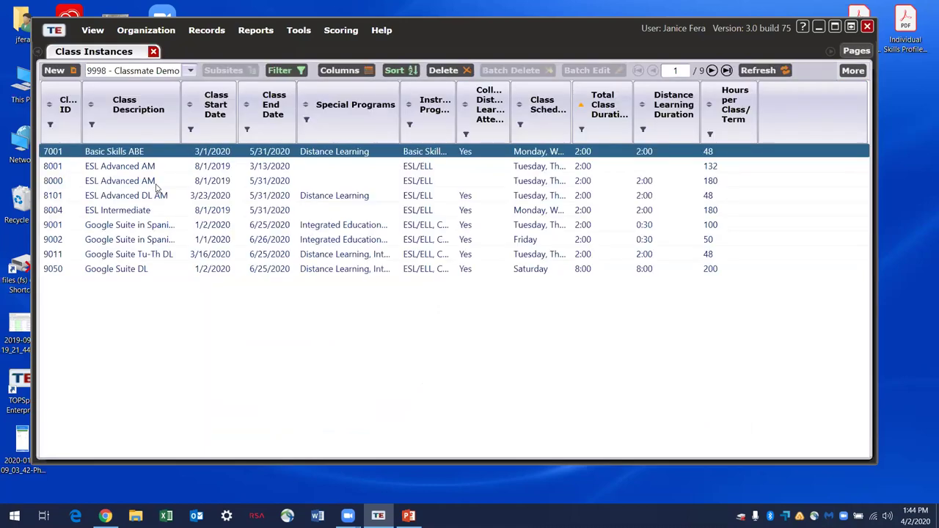
Open class 8004 ESL Intermediate and review its class enrollments and weekly attendance.
double_click(245, 212)
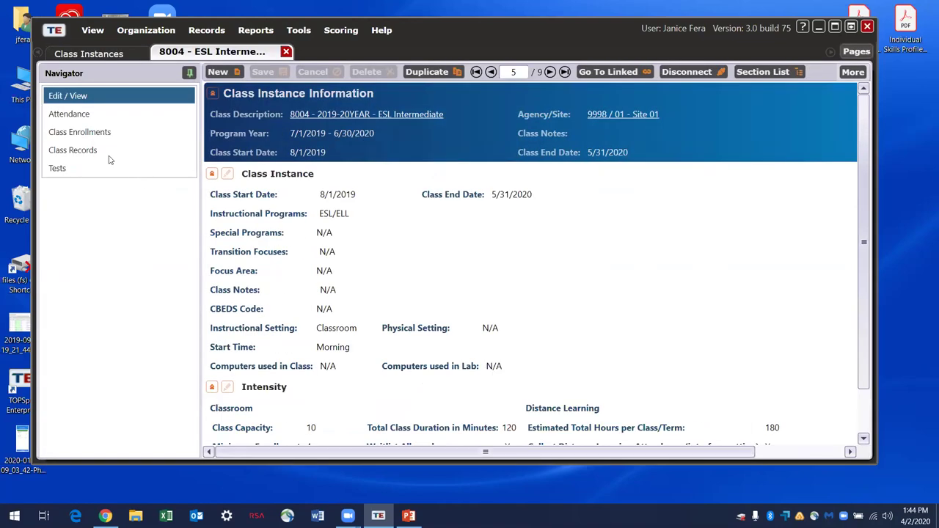
click(93, 135)
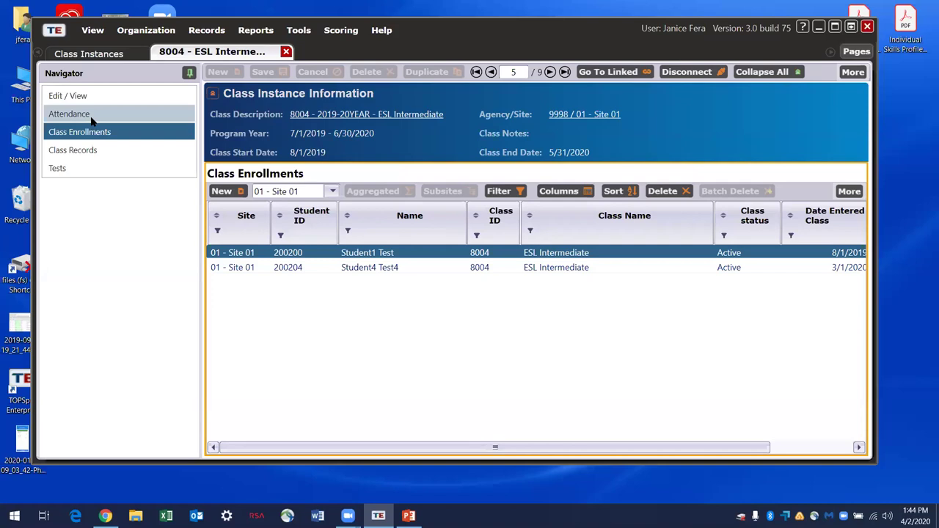
click(92, 118)
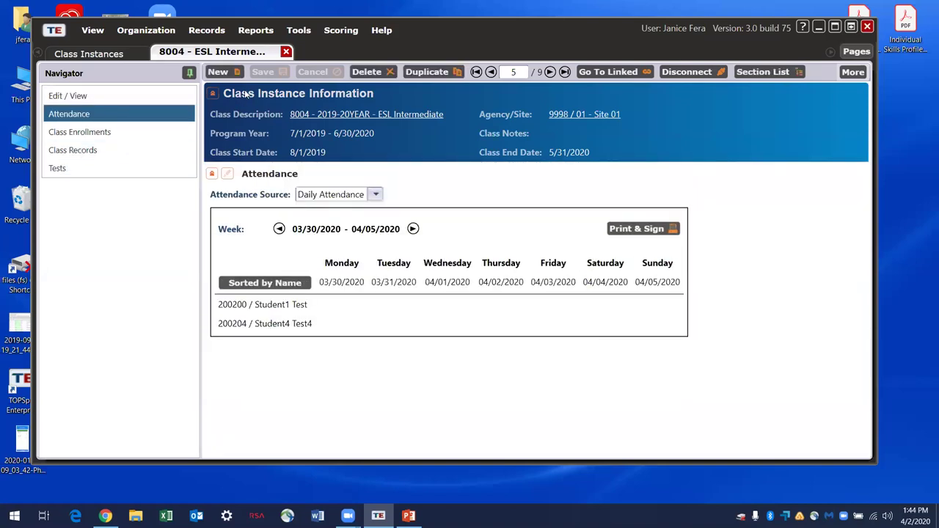
Set the Instructional Setting of class 8004 to Classroom plus Distance Learning and save the record.
click(85, 98)
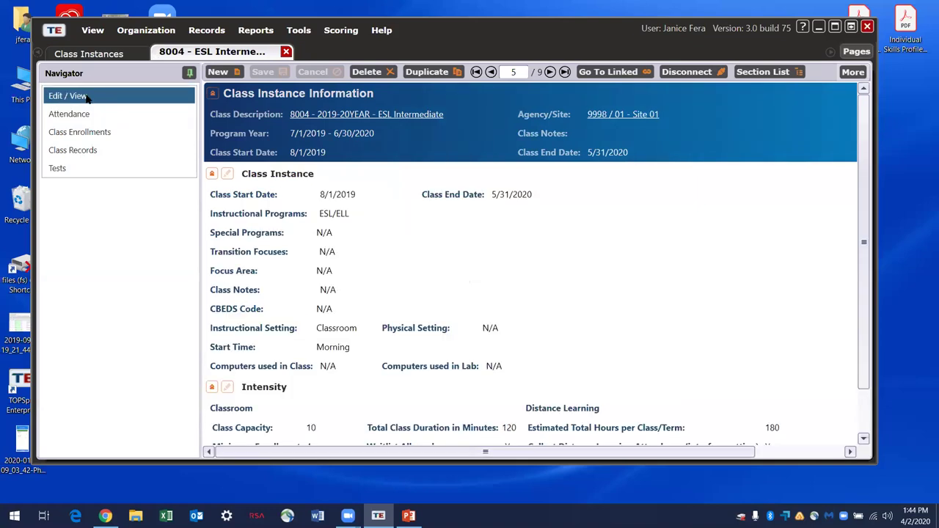
click(228, 174)
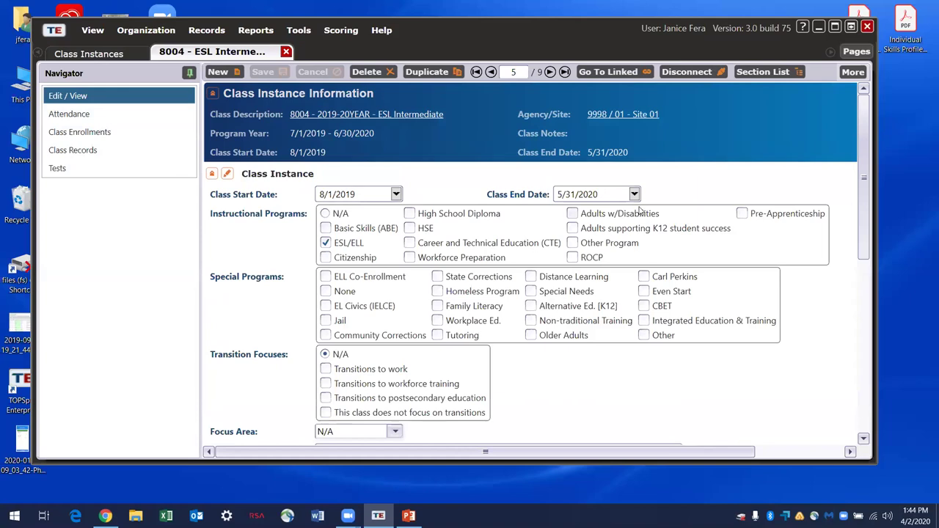
scroll(568, 365, down, 1)
scroll(567, 365, down, 8)
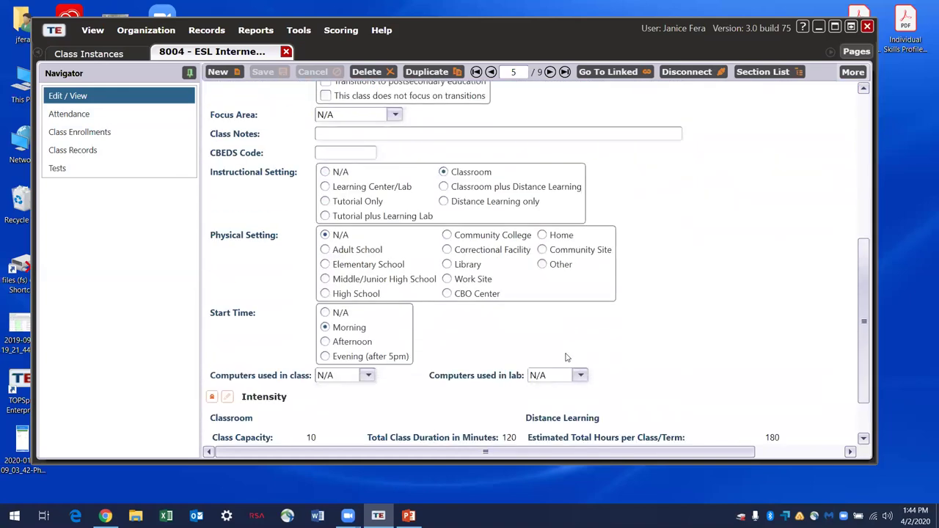
click(444, 188)
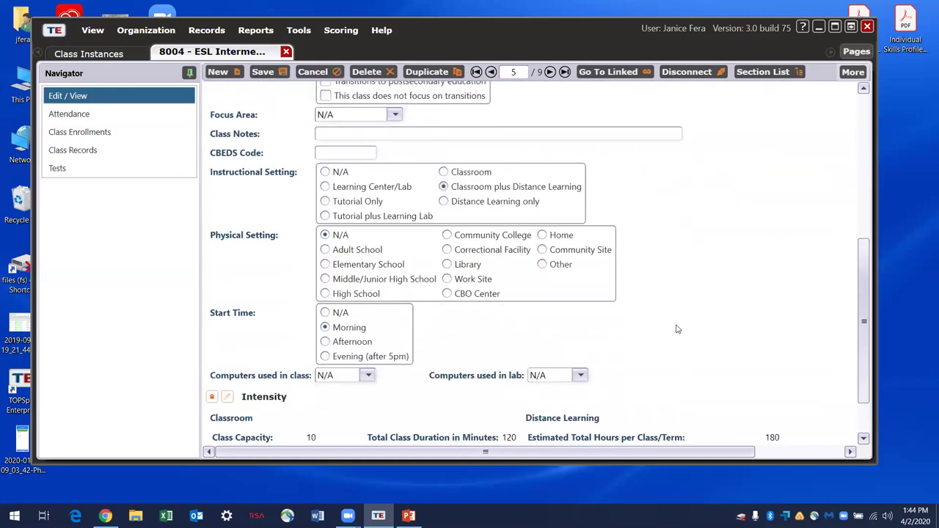
scroll(676, 330, down, 2)
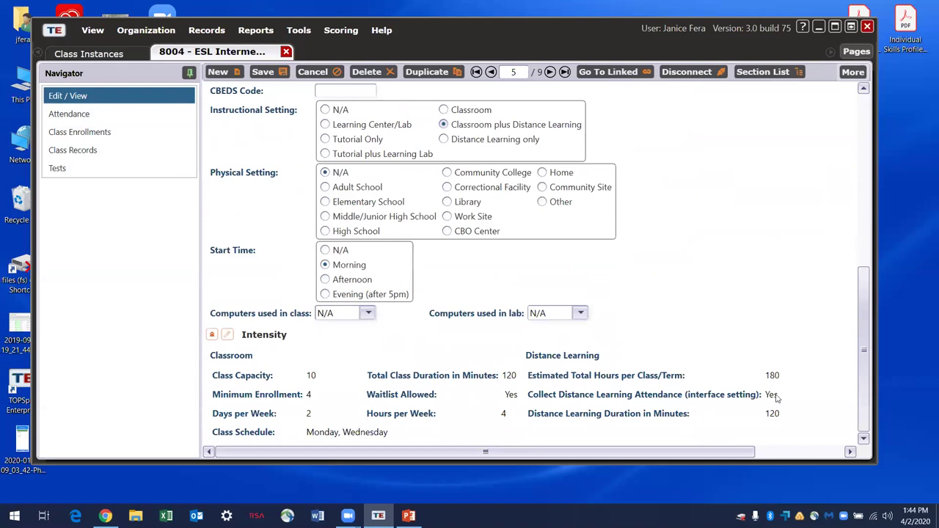
click(264, 74)
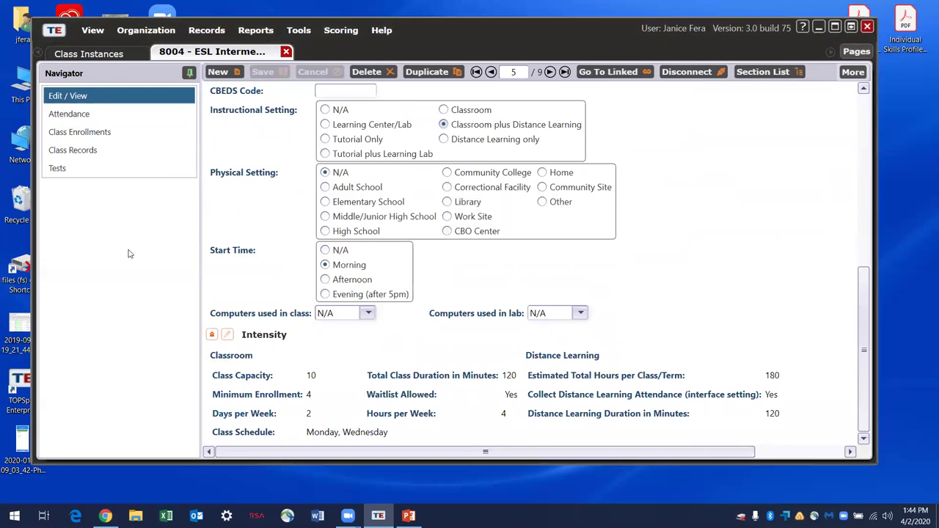
Fill both students' distance learning attendance with 120 minutes for Monday 03/30/2020 and Wednesday 04/01/2020, and close the class without saving.
click(89, 115)
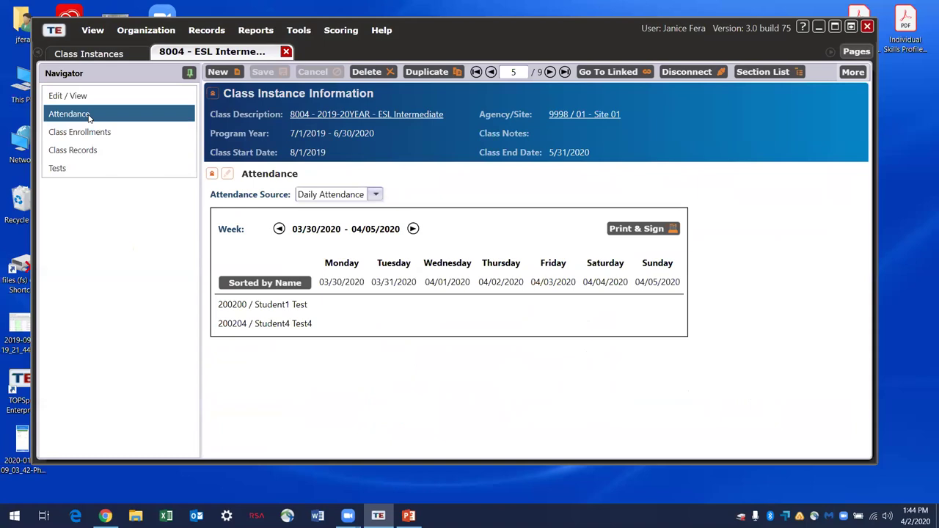
click(227, 175)
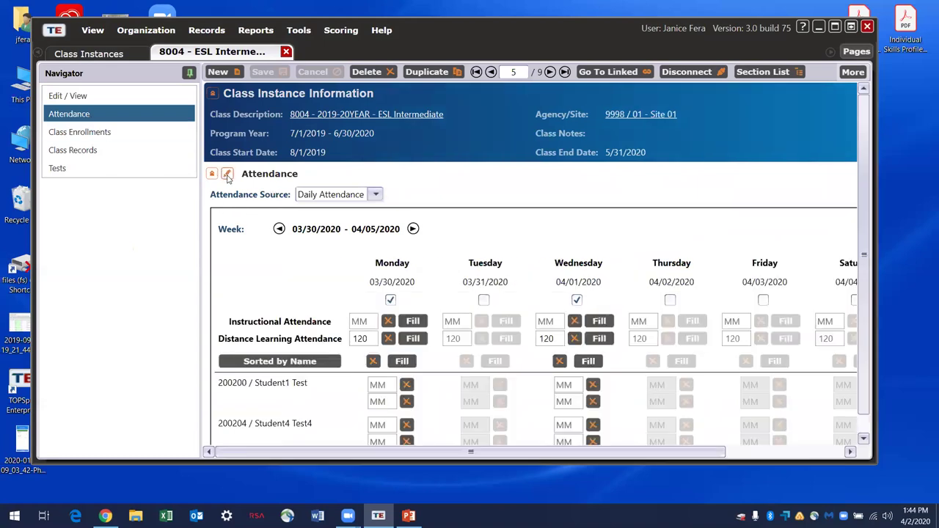
scroll(300, 225, down, 1)
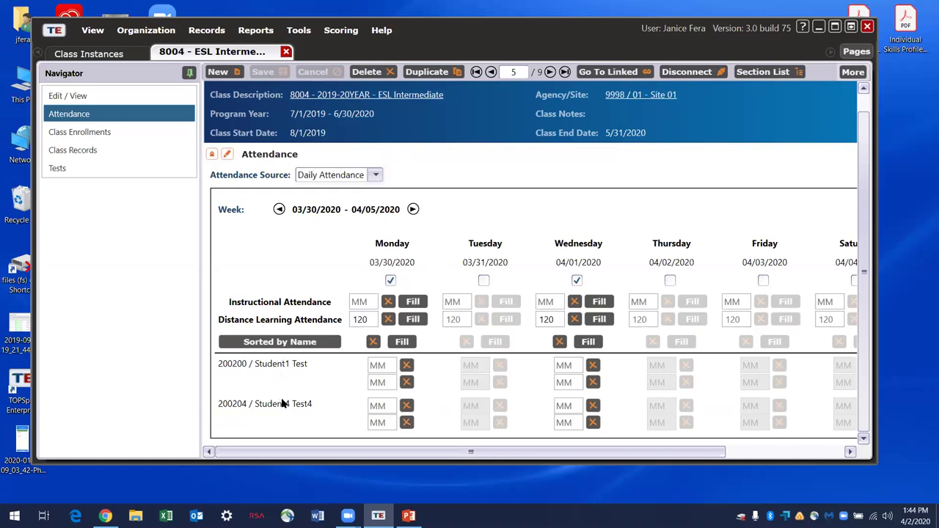
click(402, 342)
click(593, 345)
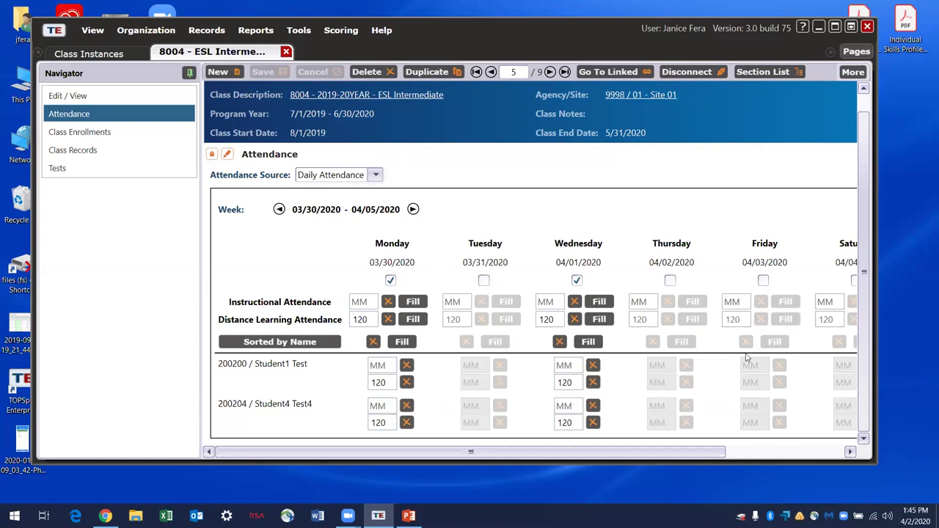
click(741, 451)
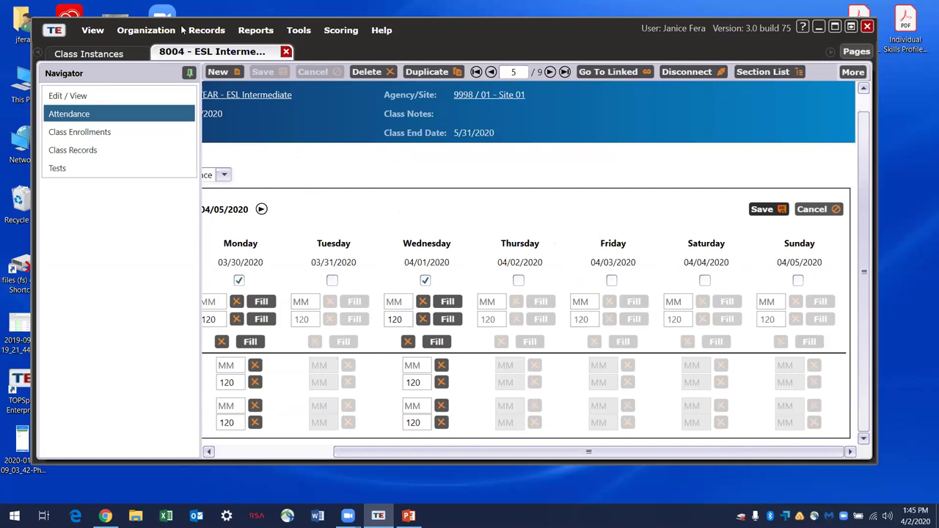
click(287, 51)
Open the Instructional Hours demographics report setup and set Attendance Type to Distance Learning only.
click(257, 32)
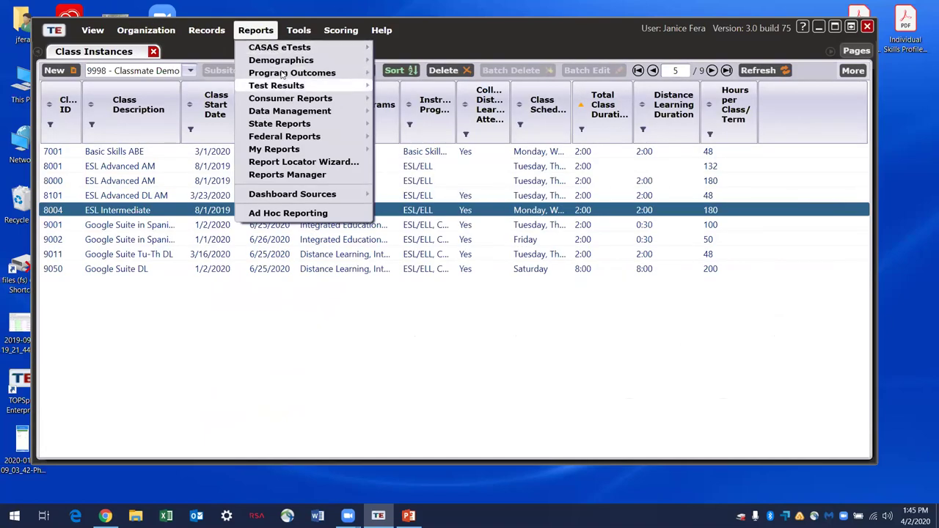
mouse_move(332, 63)
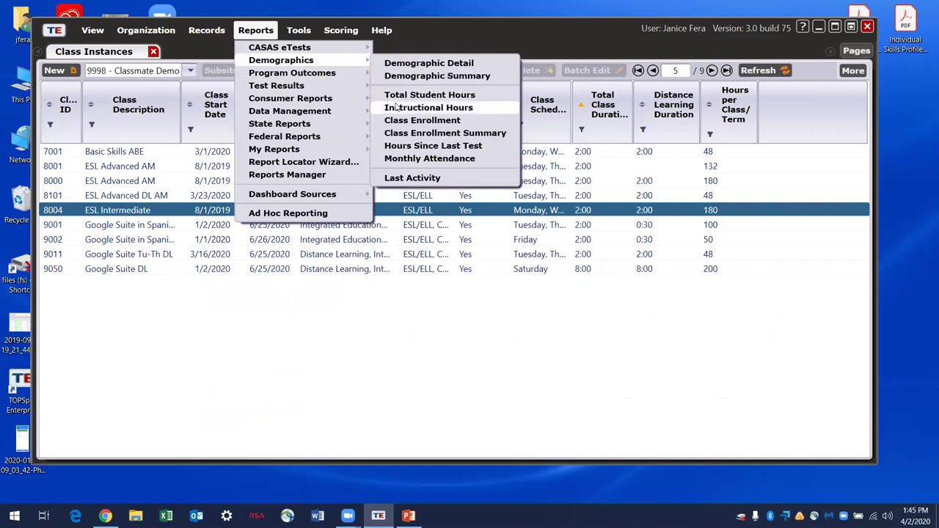
click(397, 108)
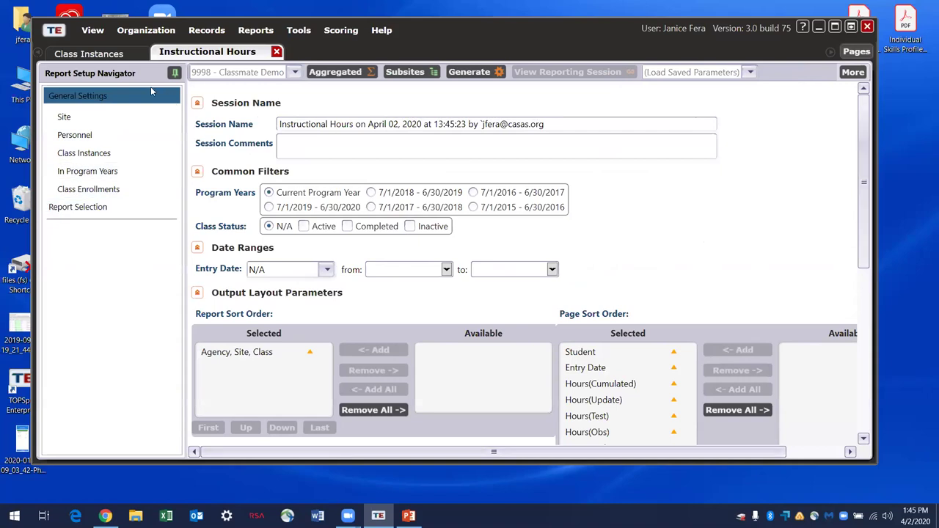
drag(857, 235, 855, 435)
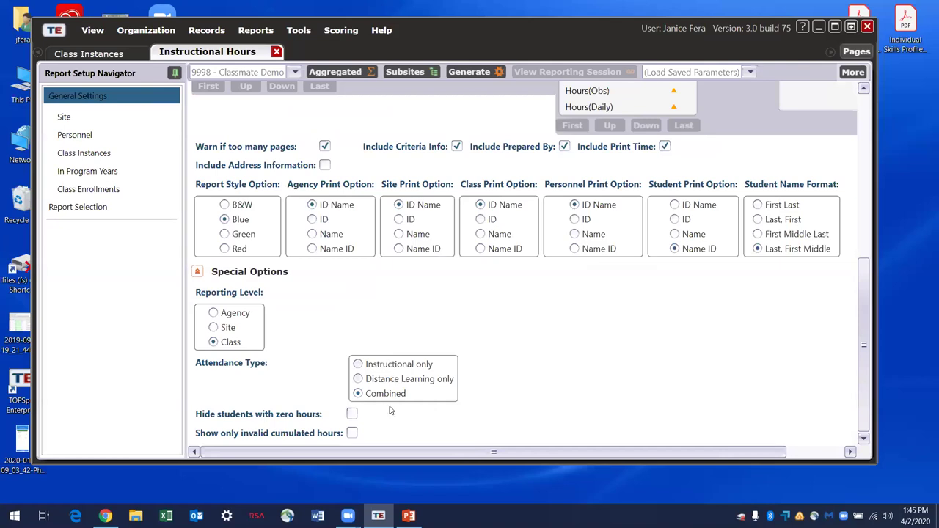
click(359, 379)
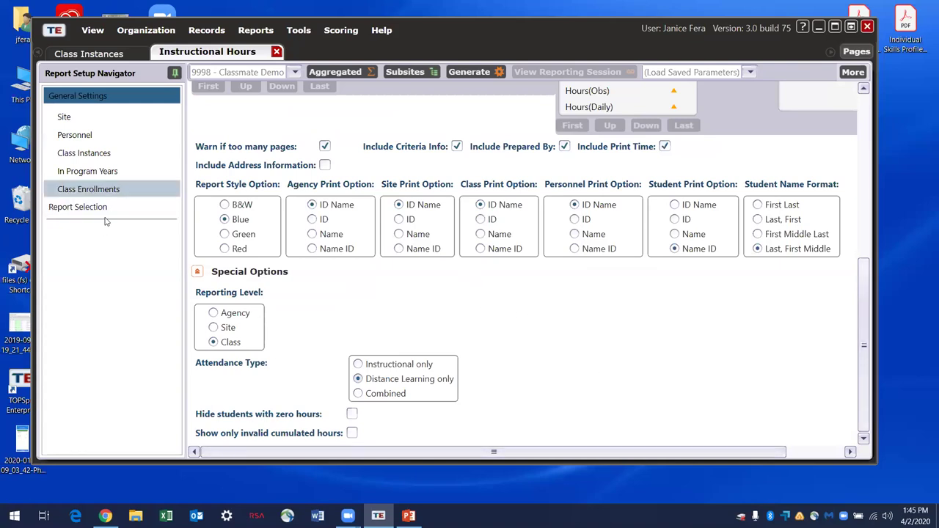
drag(866, 391, 873, 359)
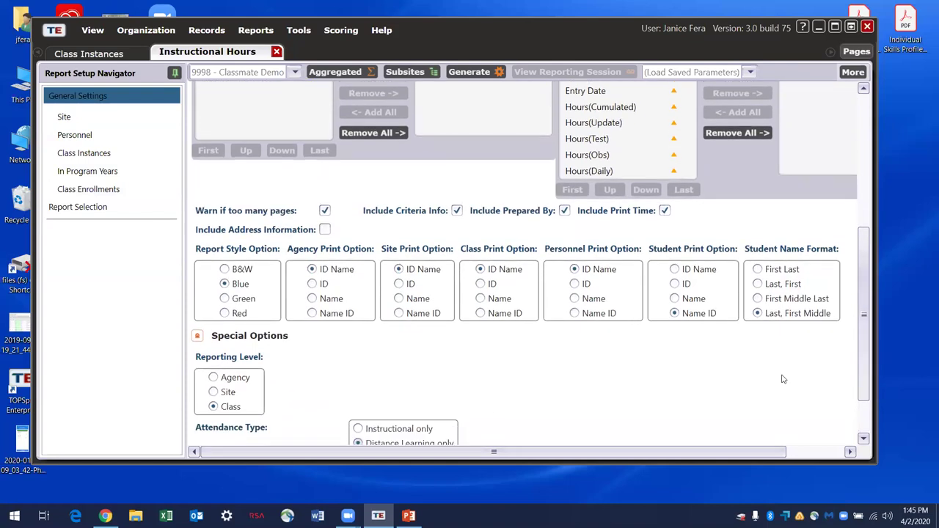
Generate the Instructional Hours report at the Agency reporting level, and close the report and its setup.
click(213, 378)
click(459, 72)
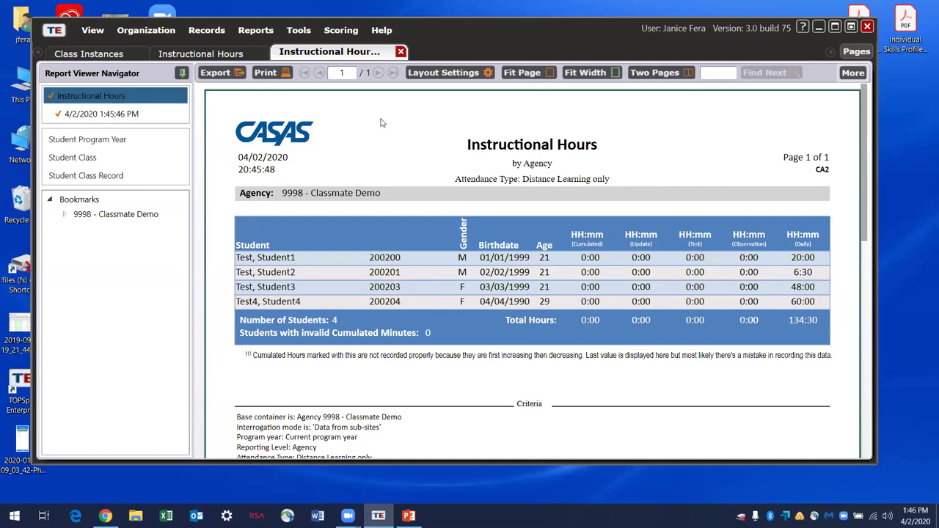
click(400, 52)
click(276, 52)
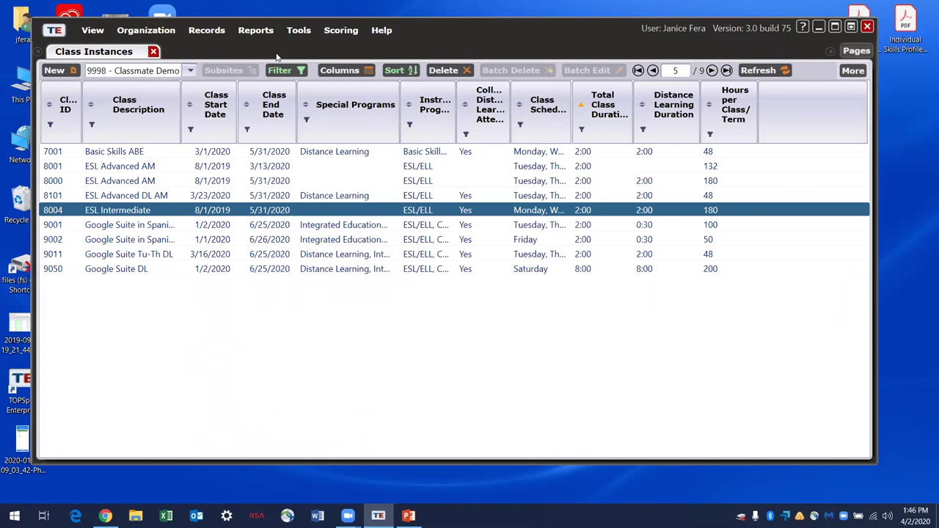
Open the class enrollments of class 8004 ESL Intermediate and narrow the Class Name and Date Entered Class columns.
double_click(183, 212)
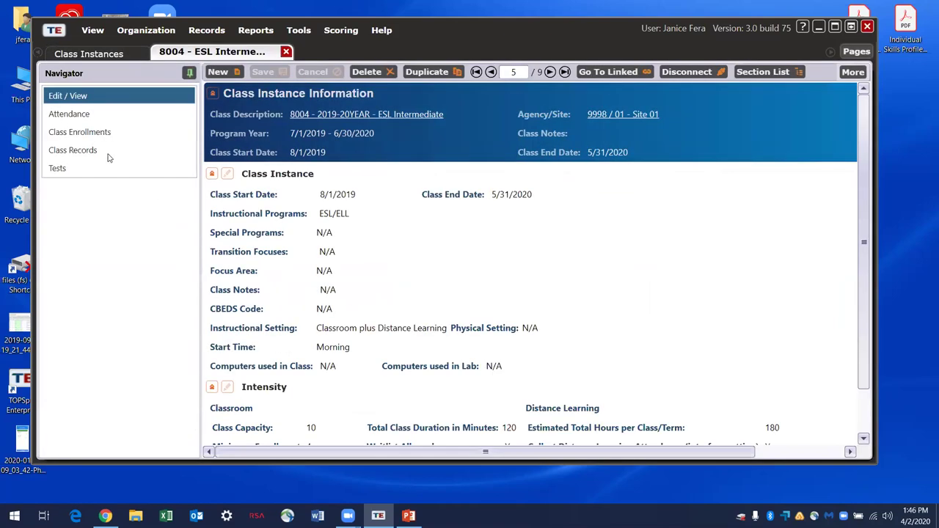
click(99, 134)
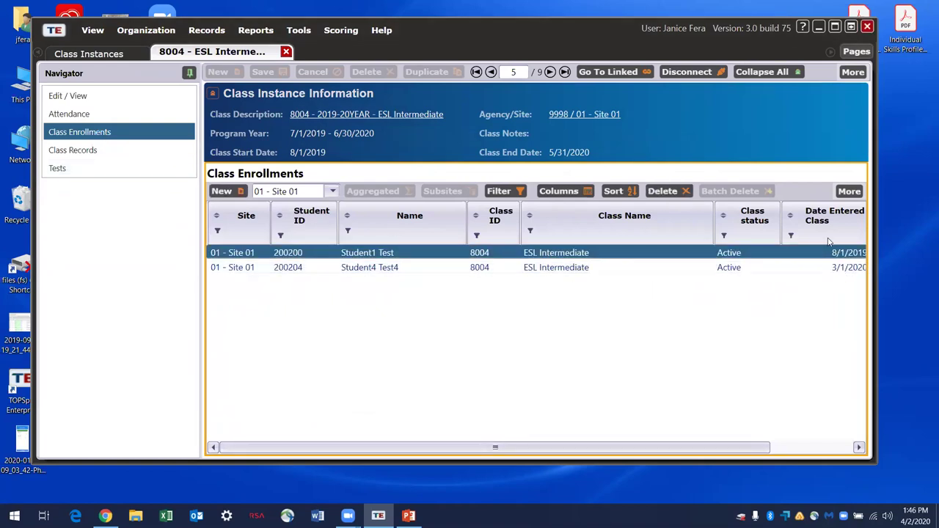
drag(714, 214, 623, 205)
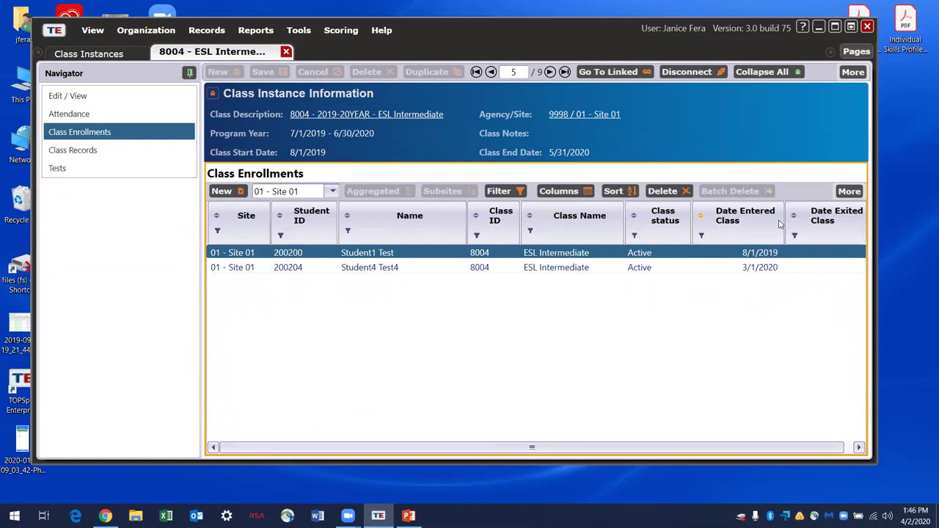
drag(787, 216, 752, 221)
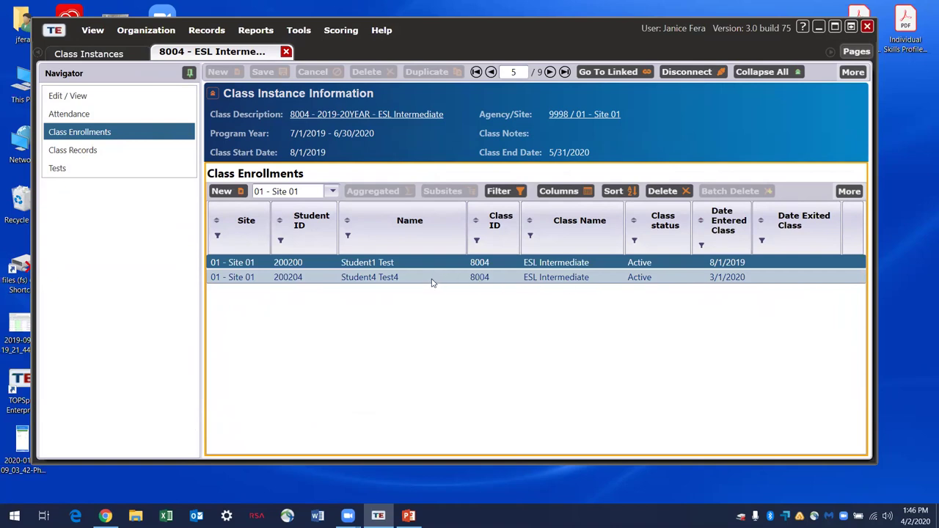
From the second student's class enrollment, open the 2/26/2020 student record and display its Status section in edit mode.
double_click(393, 278)
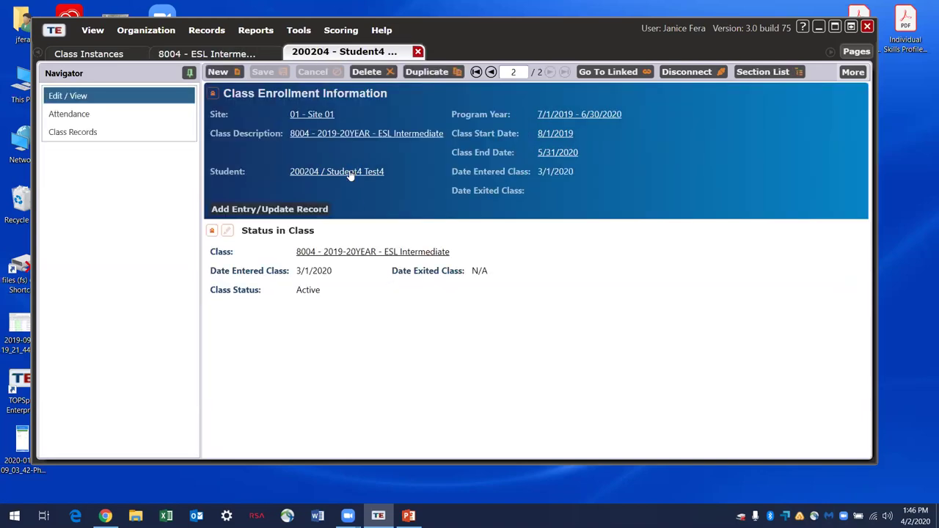
click(349, 173)
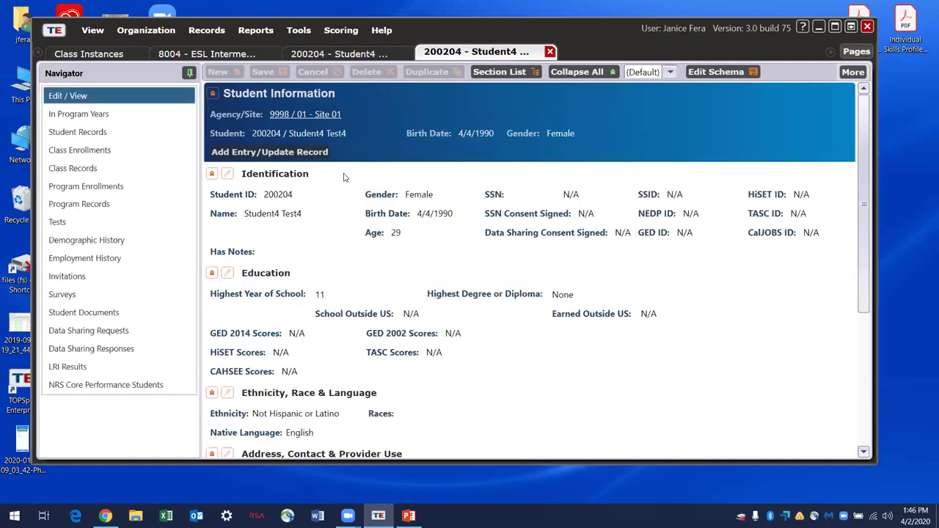
click(93, 131)
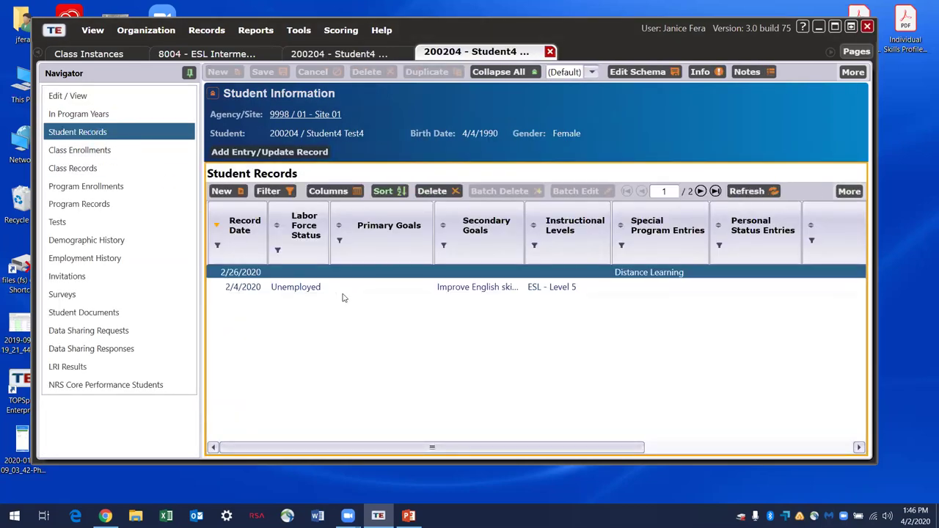
double_click(341, 277)
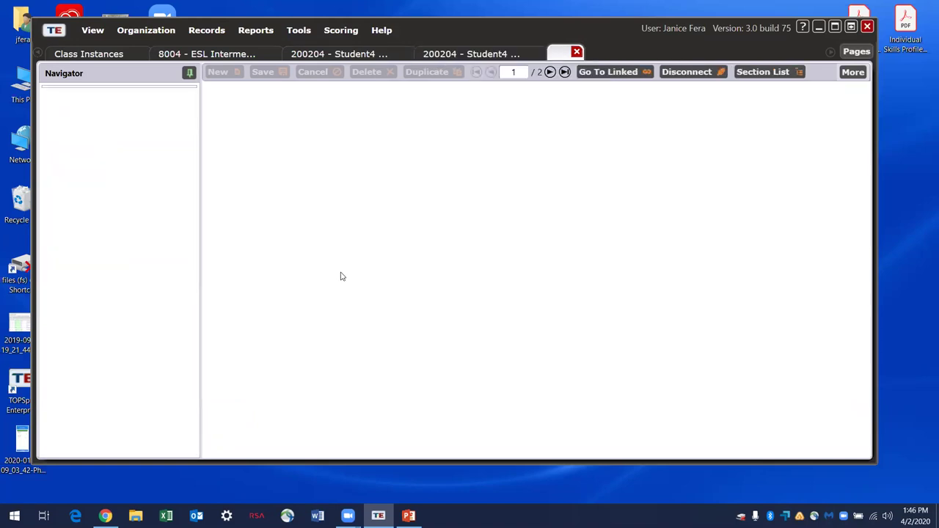
click(228, 235)
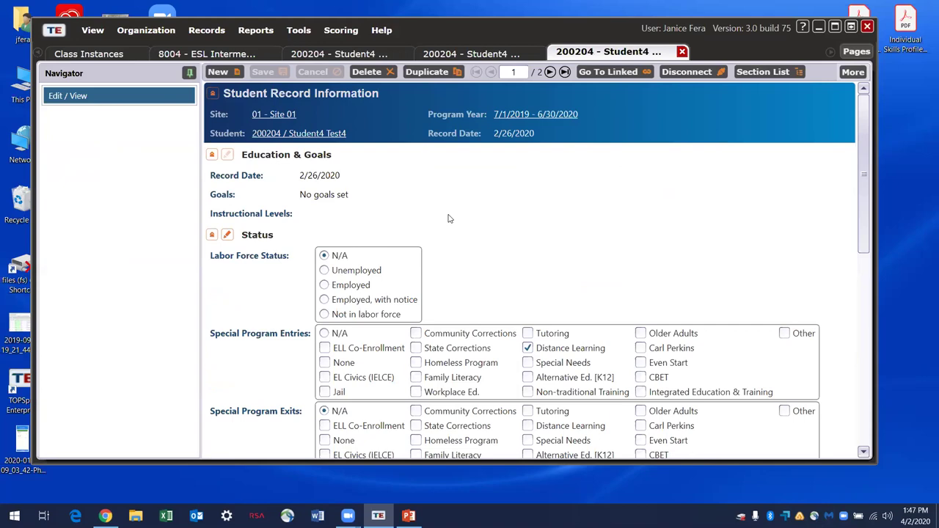
Close the student record, student, enrollment and class 8004 pages to return to the class instances list.
click(682, 51)
click(543, 51)
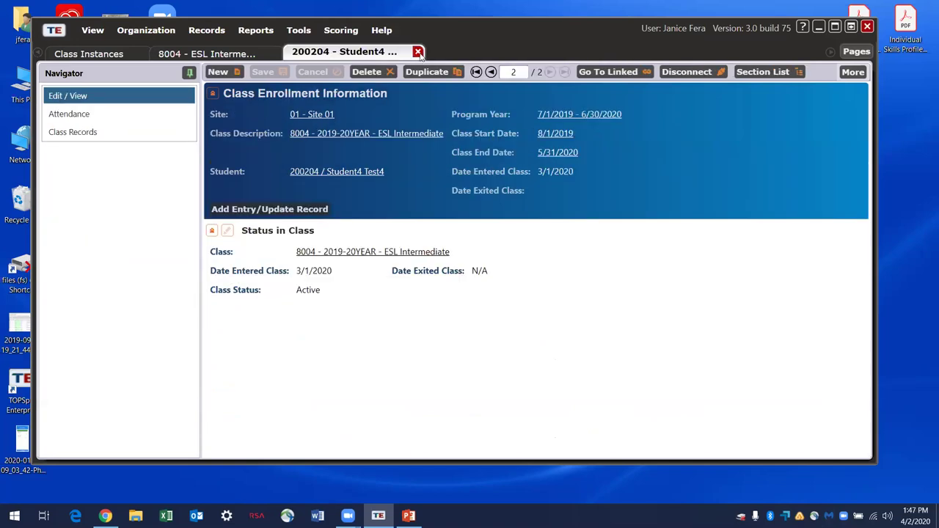
click(418, 52)
click(287, 53)
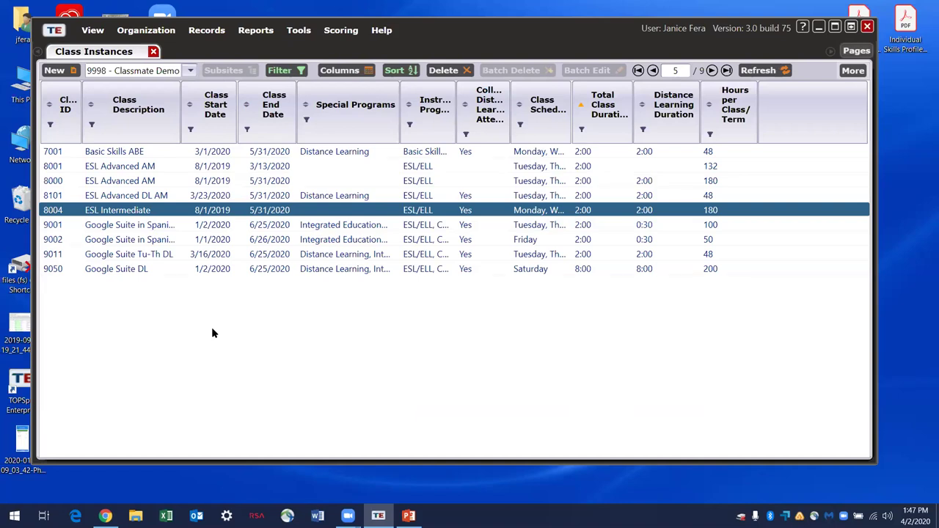
Select classes 9011 and 8101 together and open them for batch editing.
click(54, 169)
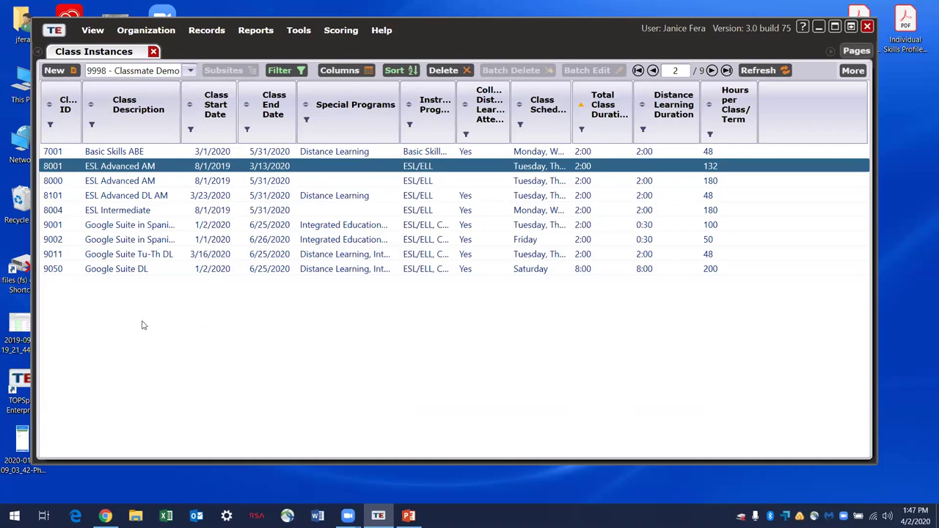
click(54, 255)
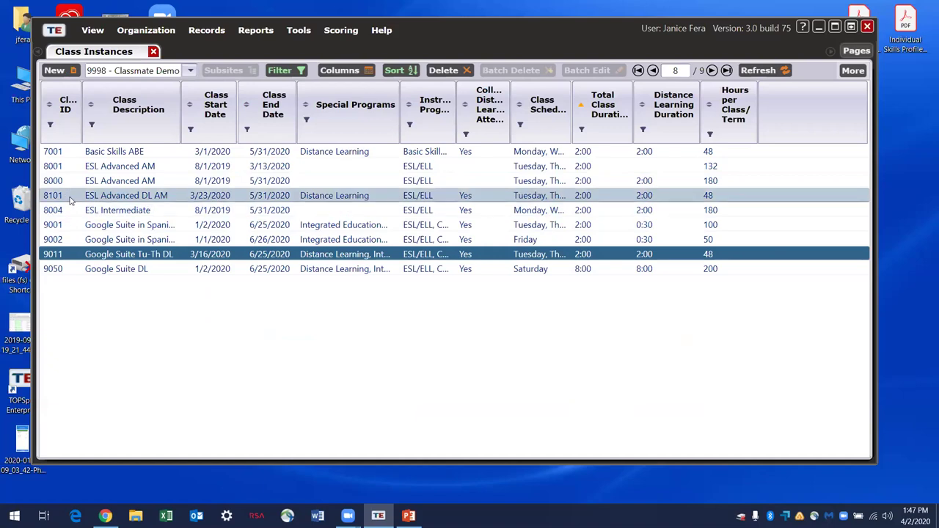
ctrl+click(177, 195)
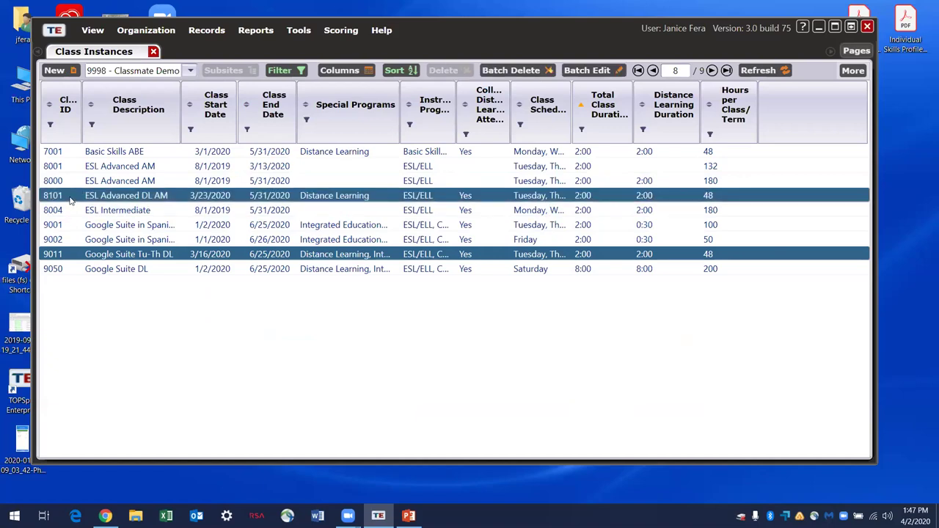
click(587, 72)
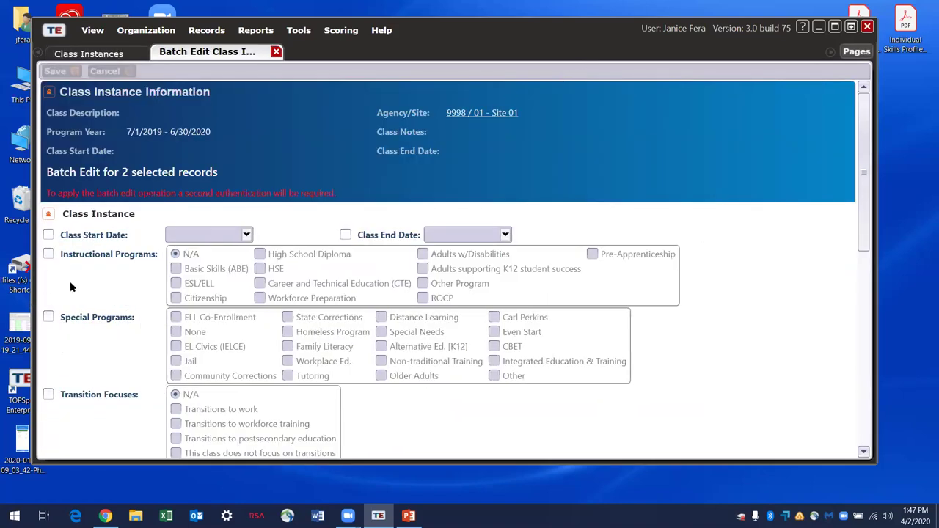
Try to save Distance Learning as the Special Program for both classes, and close the batch edit without saving.
scroll(90, 286, down, 2)
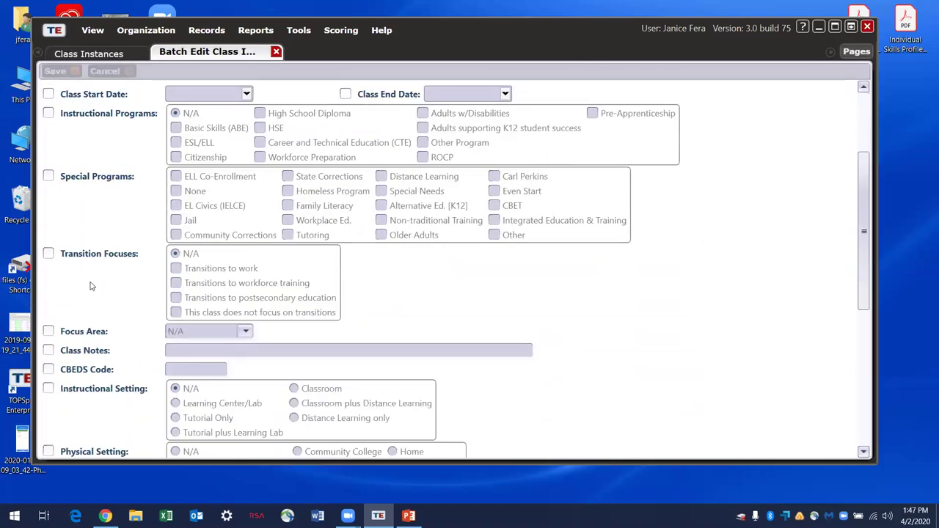
click(47, 177)
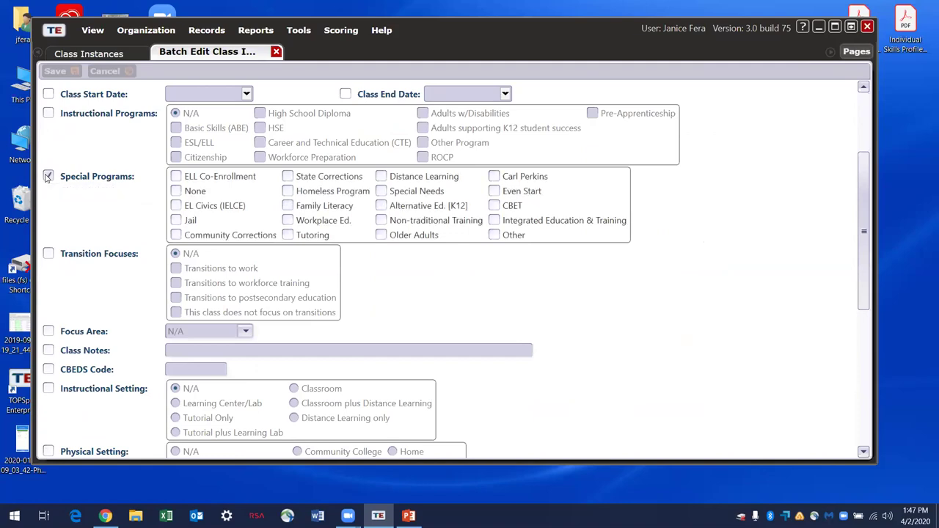
click(381, 178)
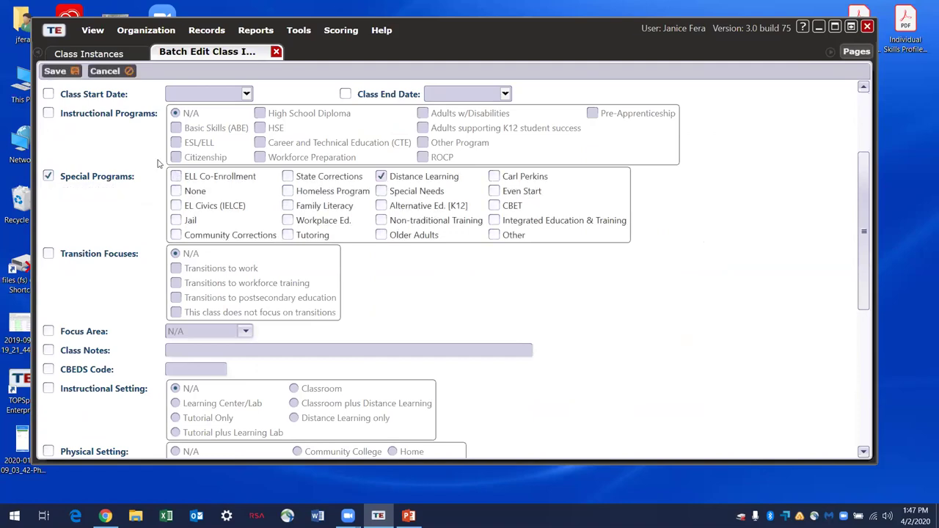
click(58, 71)
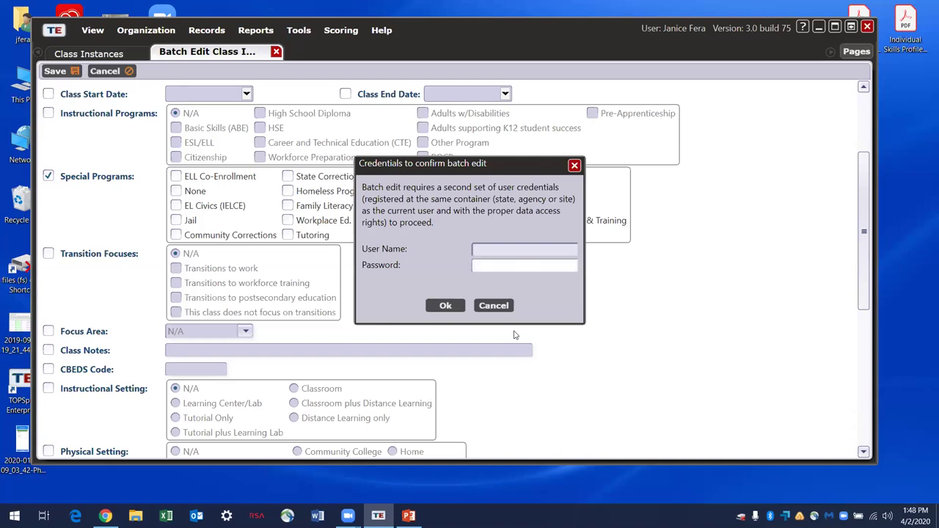
click(575, 165)
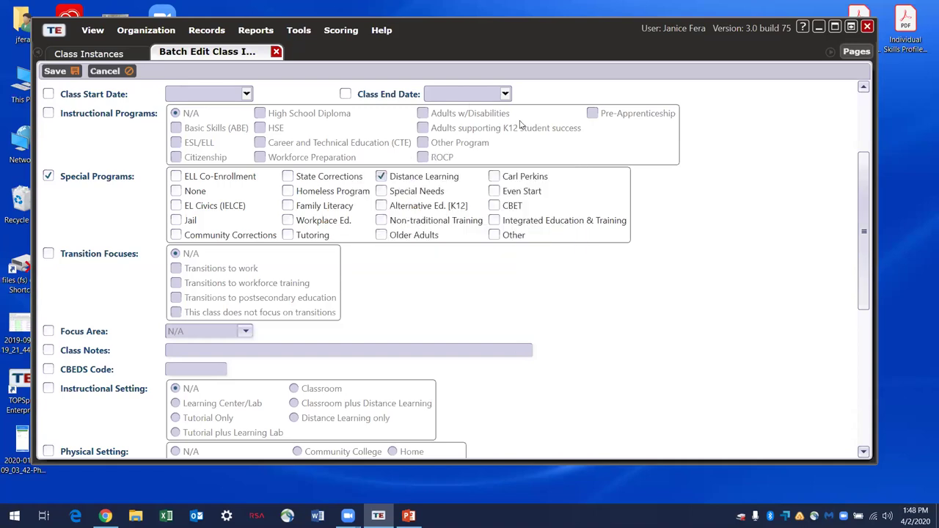
click(276, 52)
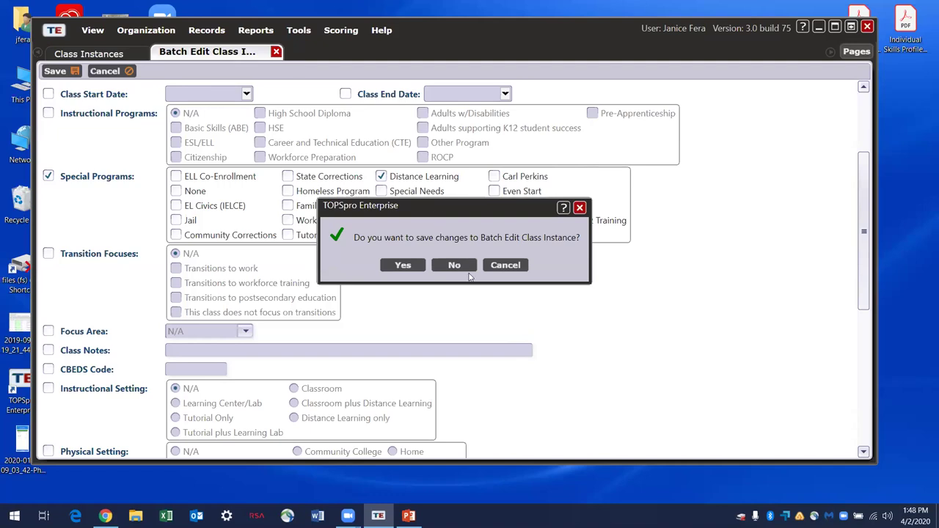
click(455, 267)
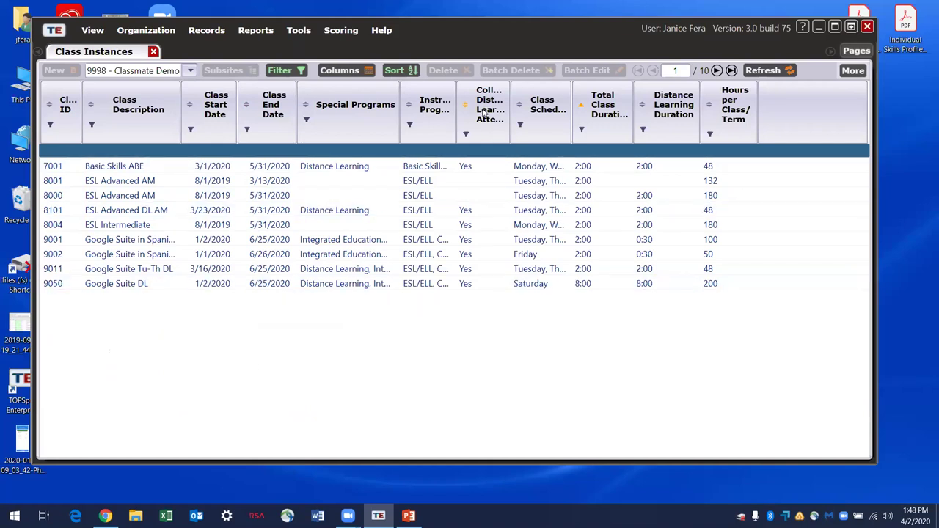
Widen the Collect Distance Learning Attendance column to fit its full heading.
double_click(513, 117)
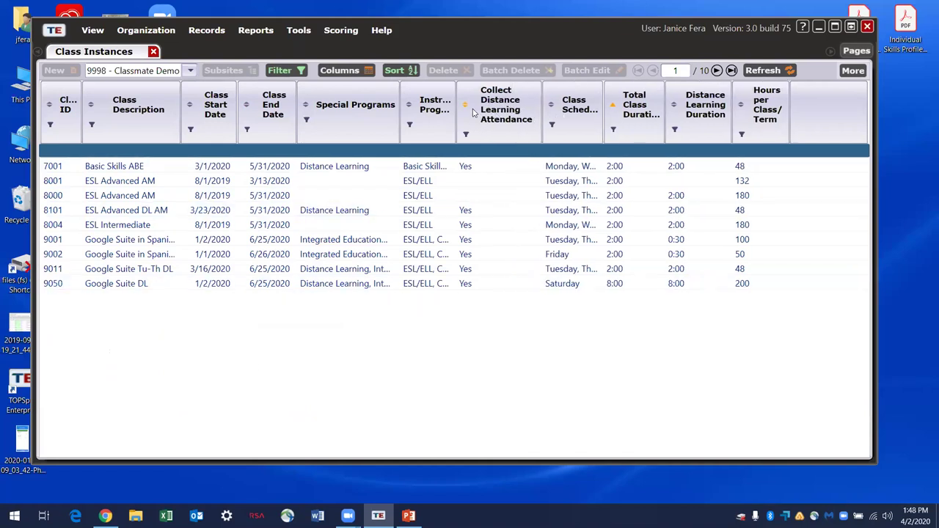